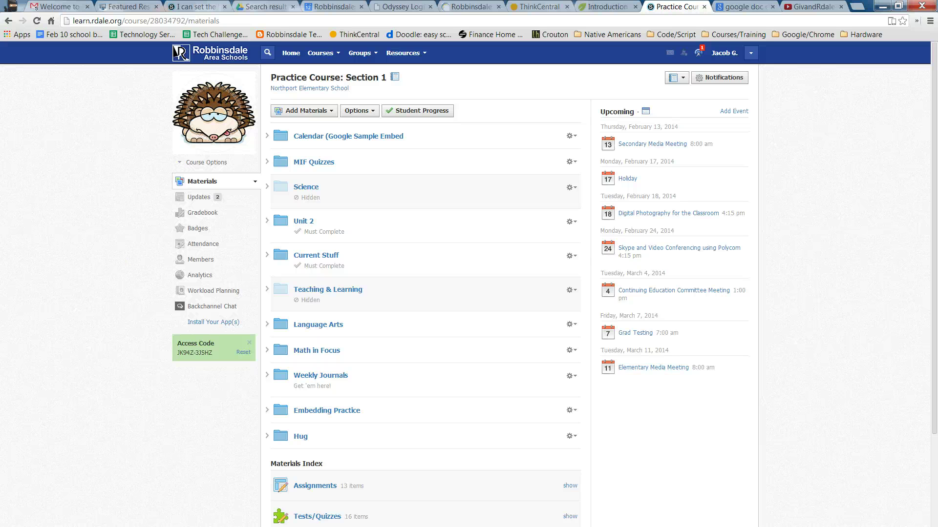
# Open the Privacy / Course Settings page for Practice Course: Section 1 from Course Options
pyautogui.click(217, 188)
pyautogui.click(199, 162)
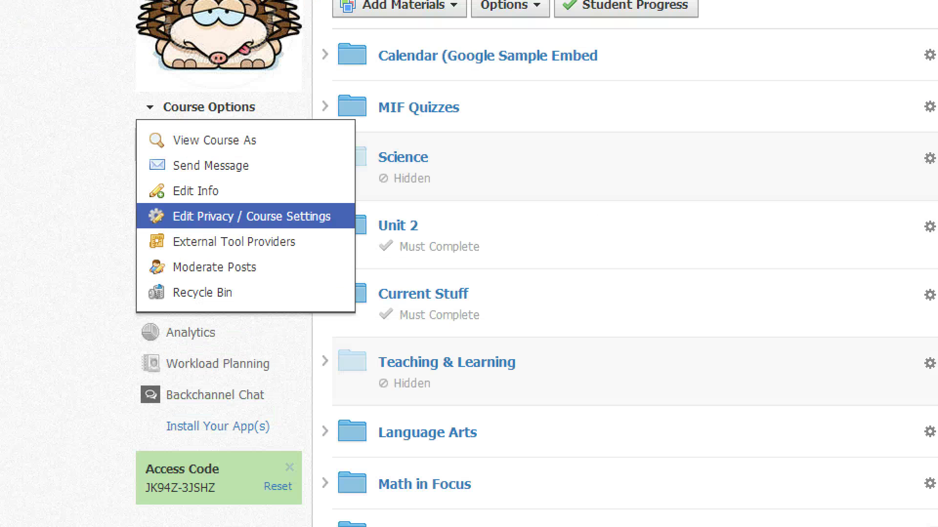
pyautogui.click(209, 217)
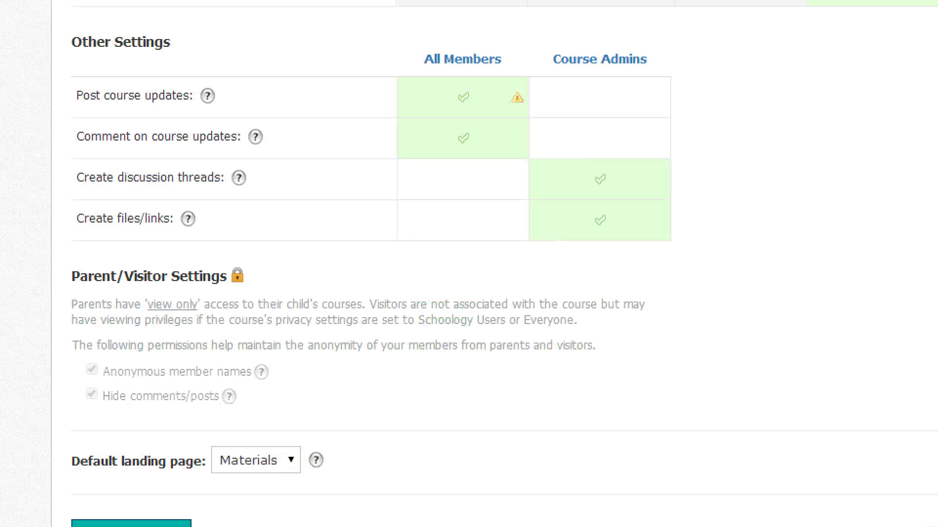
# Change the default landing page from Materials to Updates and save the course settings
pyautogui.click(291, 461)
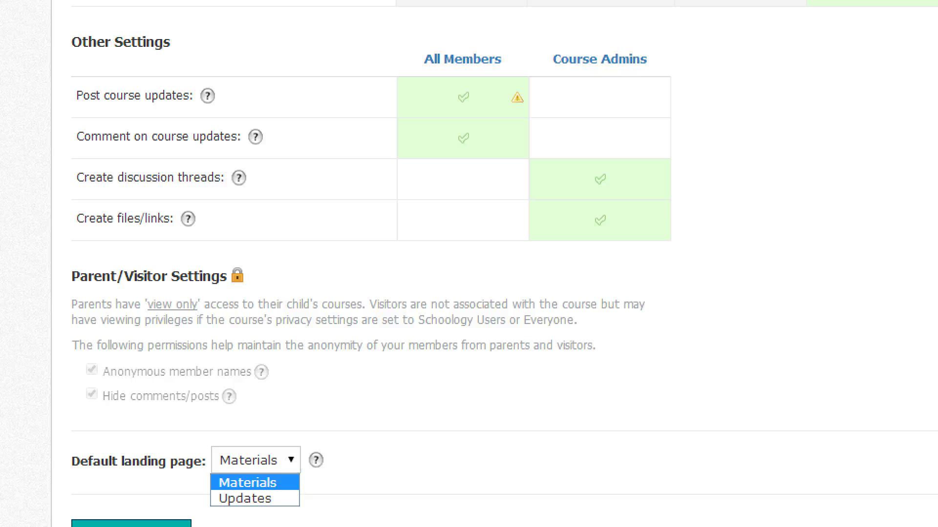
pyautogui.click(284, 496)
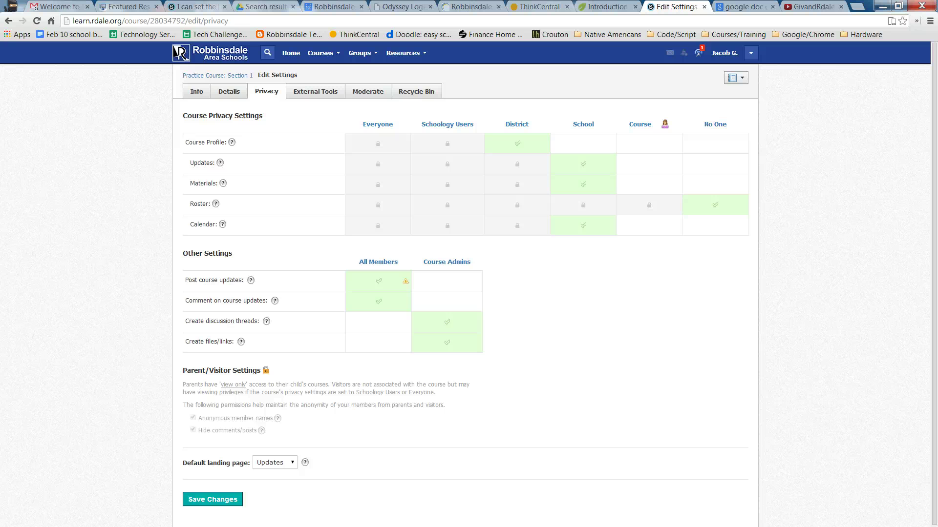
pyautogui.click(216, 499)
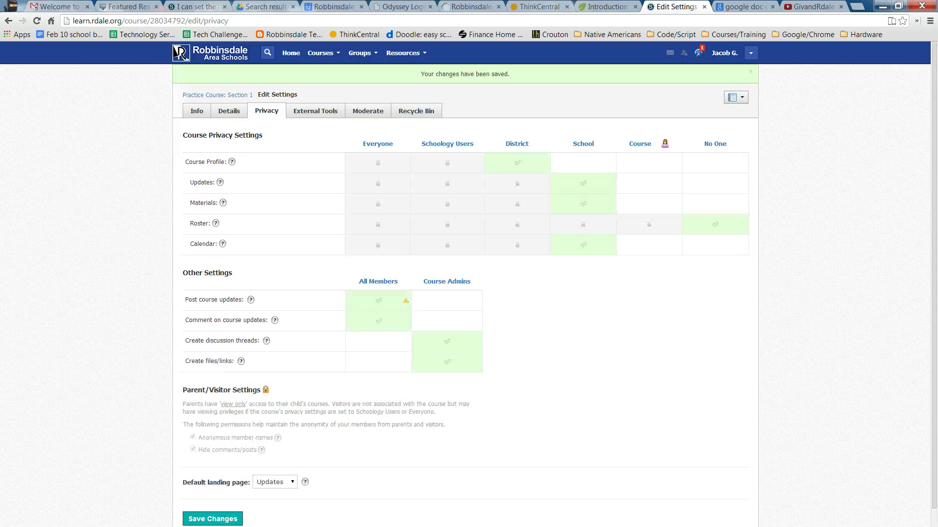
# Open Practice Course: Section 1 from the Courses menu to confirm it lands on Updates
pyautogui.click(323, 53)
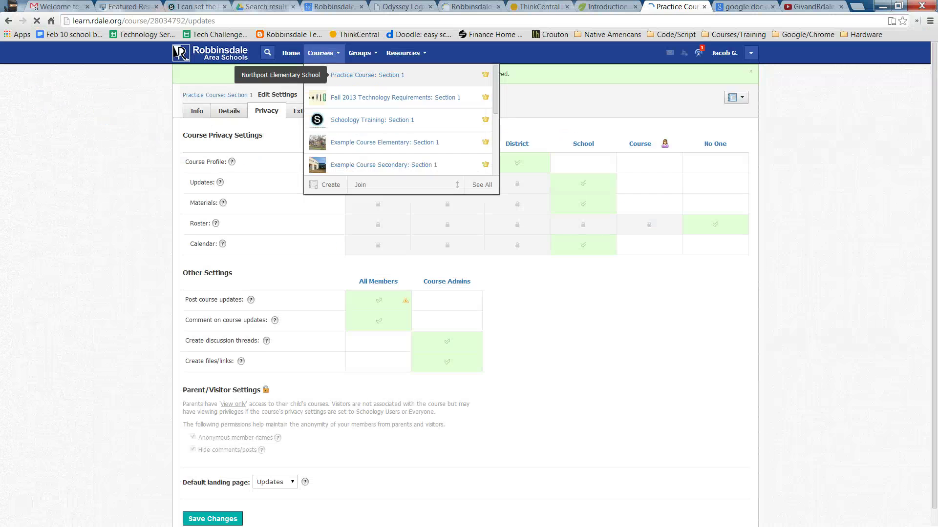
pyautogui.click(413, 96)
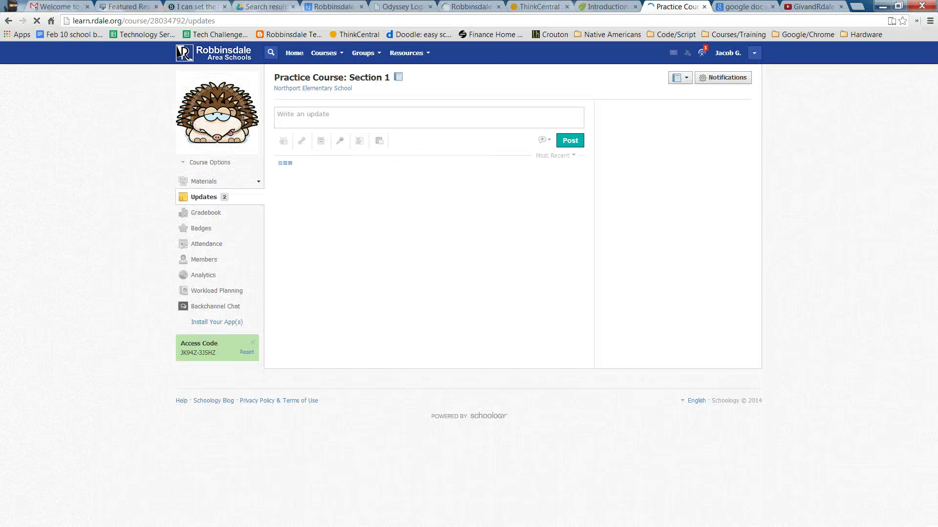